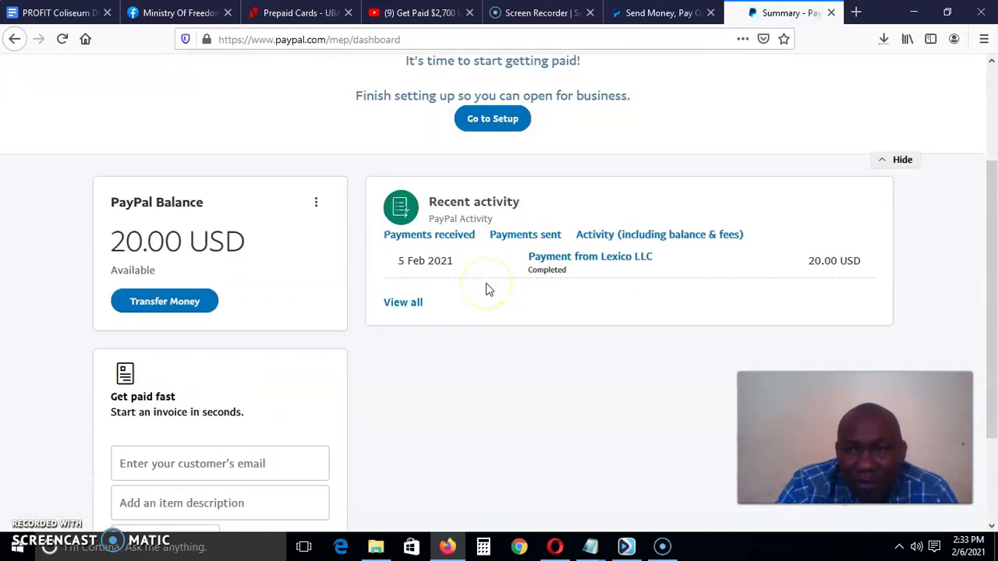
Open the Money, banks and cards section of the PayPal business account settings
scroll(485, 288, down, 6)
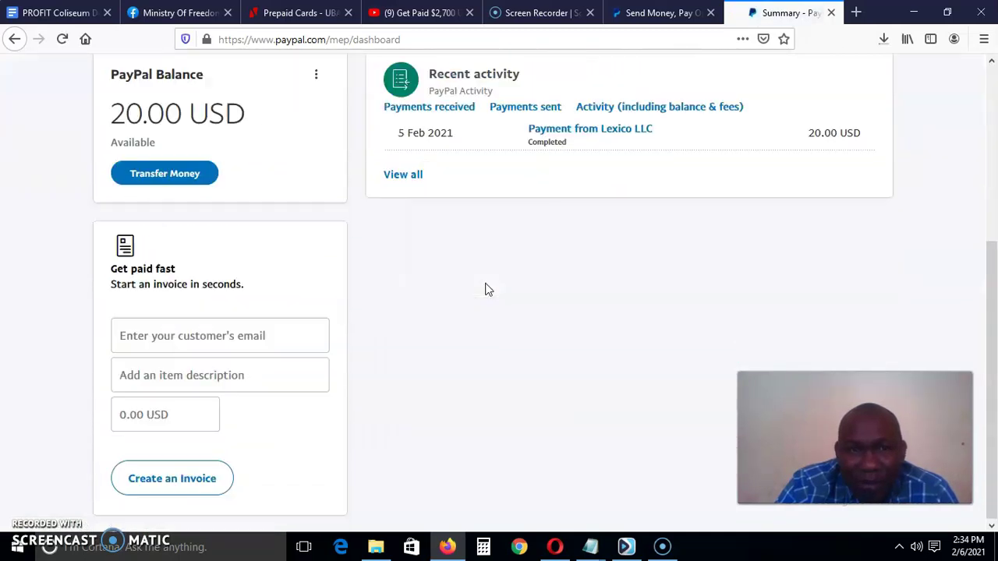
scroll(485, 287, up, 5)
scroll(484, 286, up, 3)
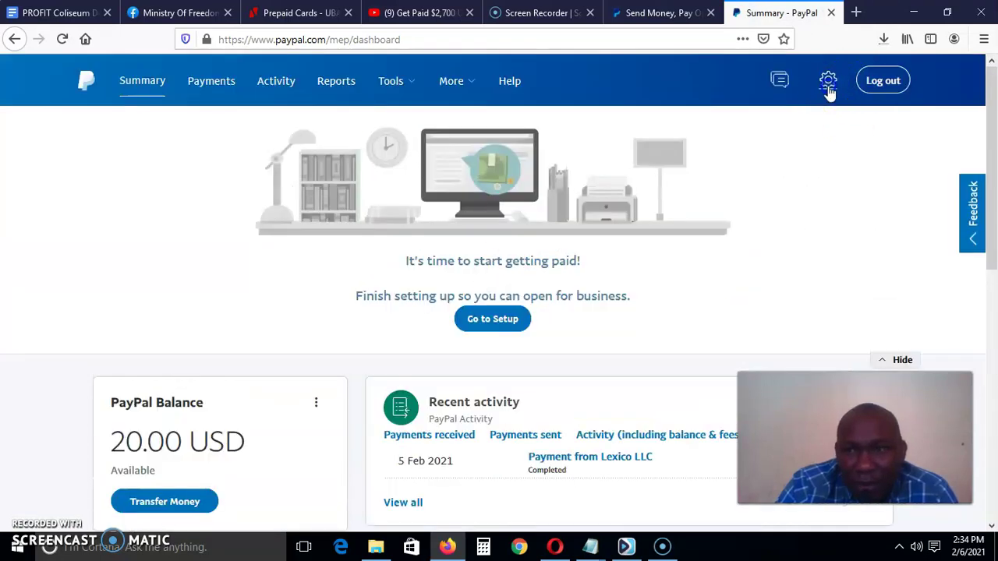
click(829, 92)
click(779, 155)
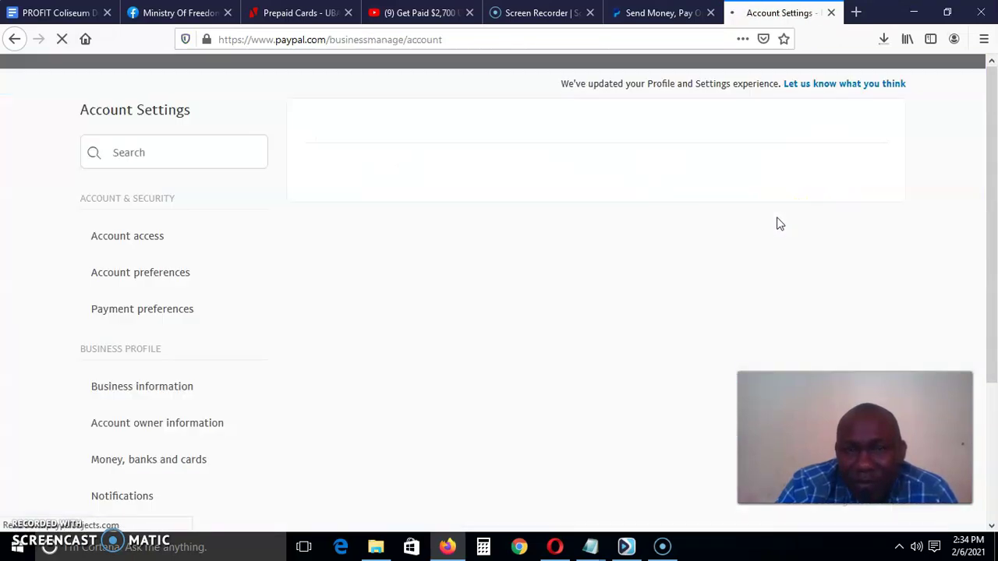
scroll(281, 301, down, 3)
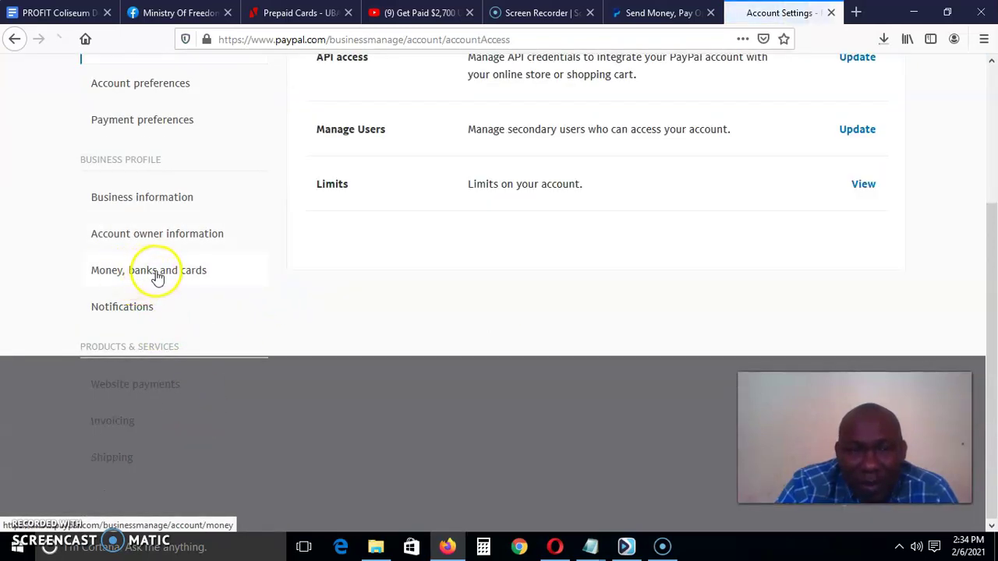
click(189, 296)
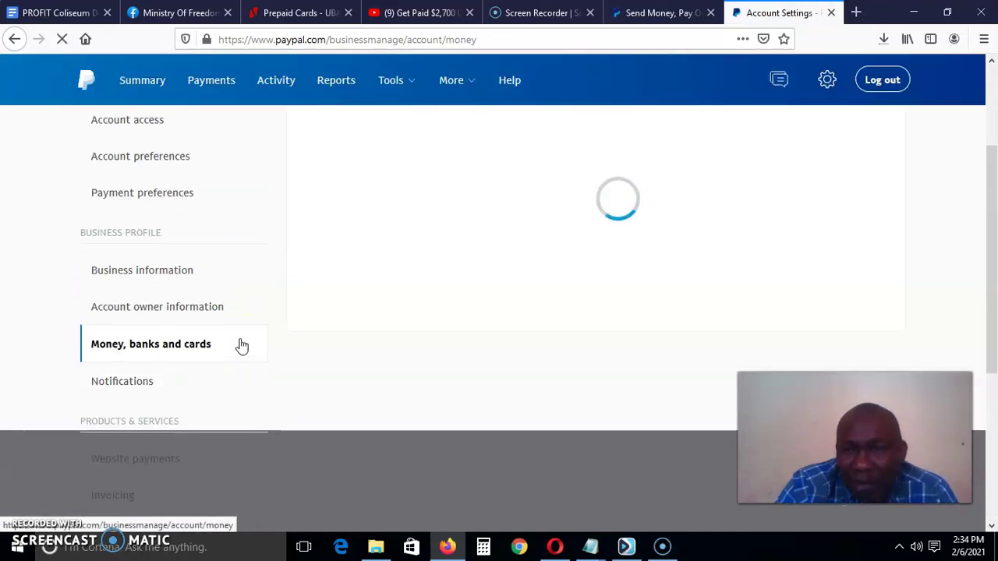
scroll(242, 346, up, 1)
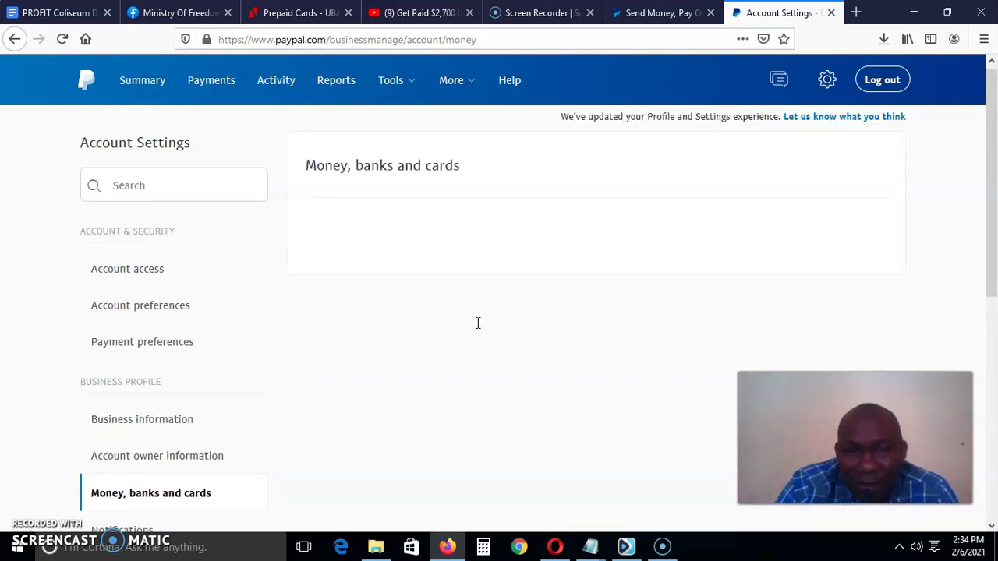
Open the form for linking a new bank account
scroll(494, 328, down, 2)
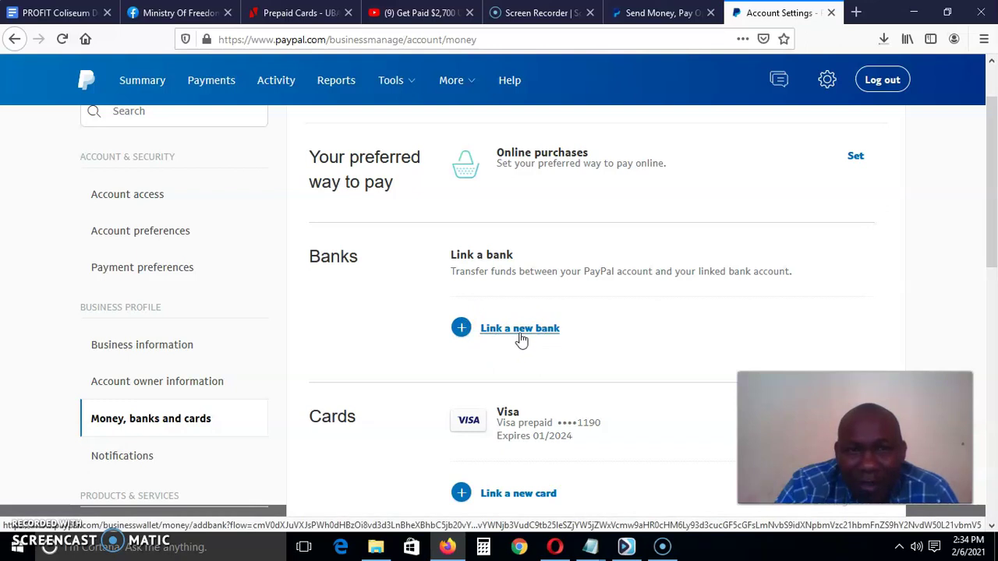
click(523, 343)
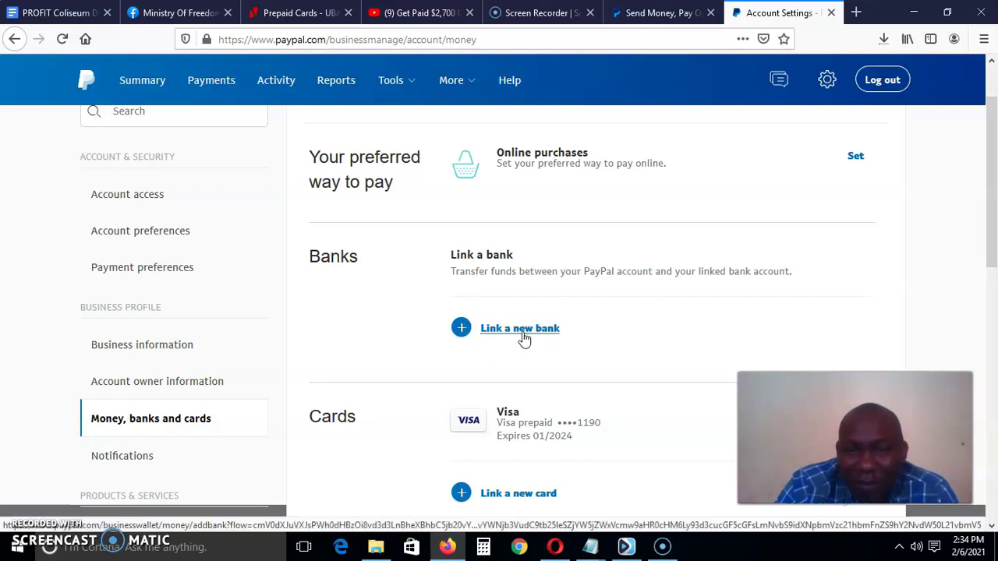
click(523, 333)
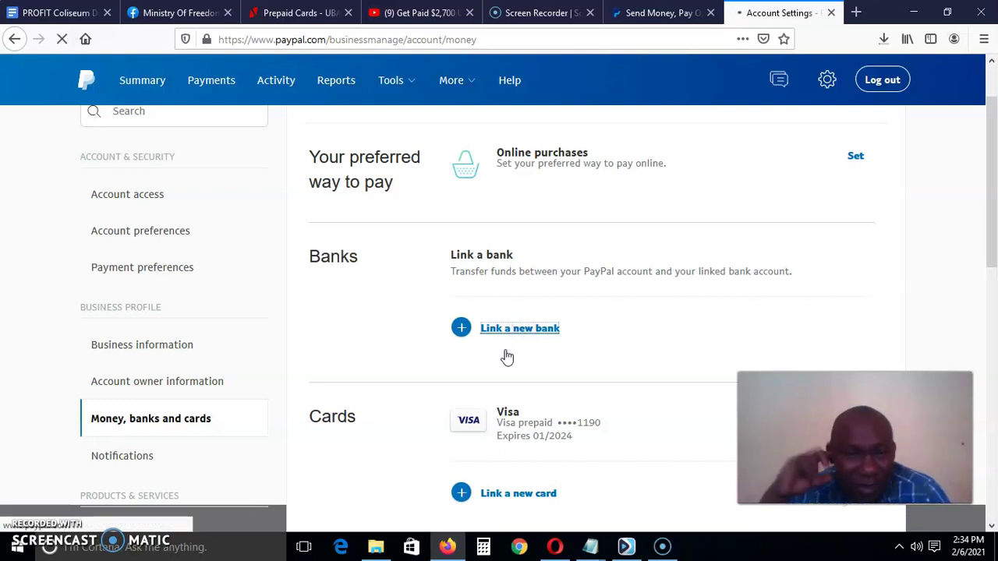
click(511, 333)
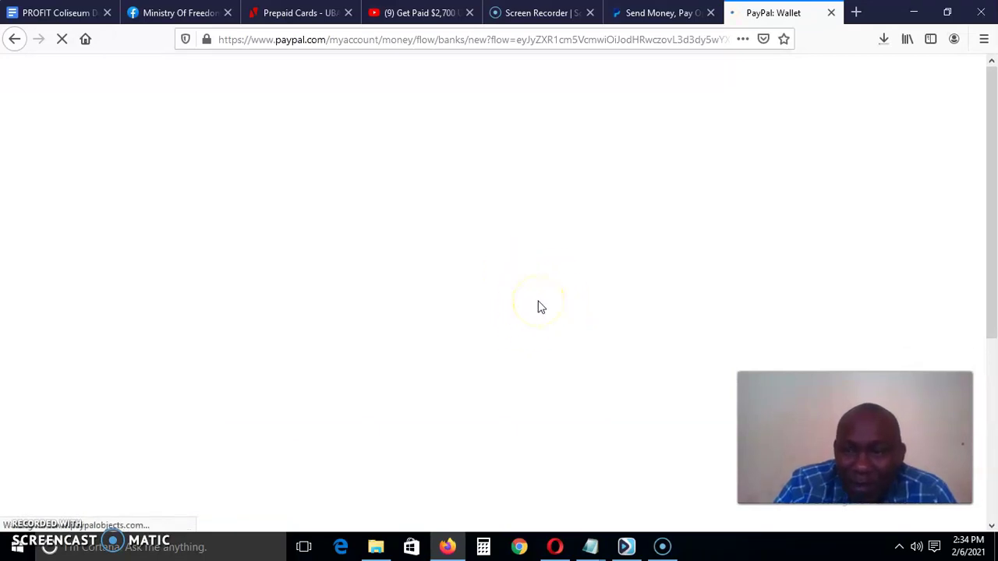
click(530, 308)
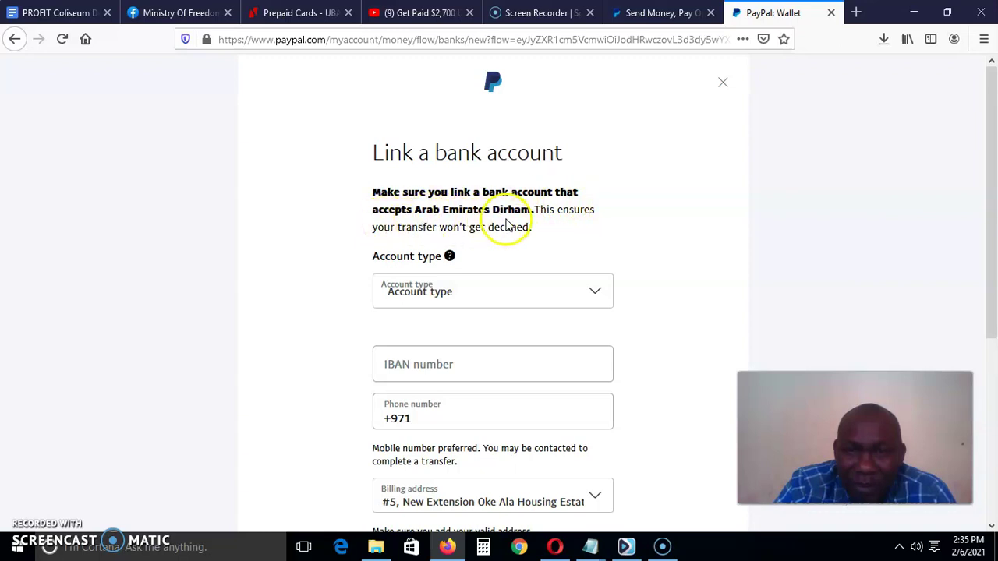
Examine the bank account form from the account type and IBAN fields to the linking options, and close it without entering details
scroll(514, 224, down, 2)
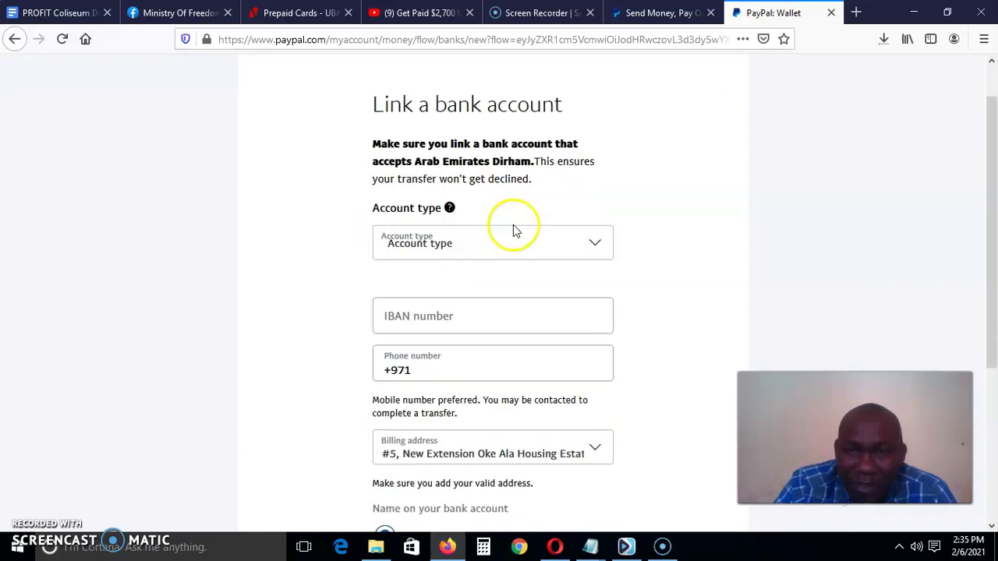
scroll(488, 300, down, 2)
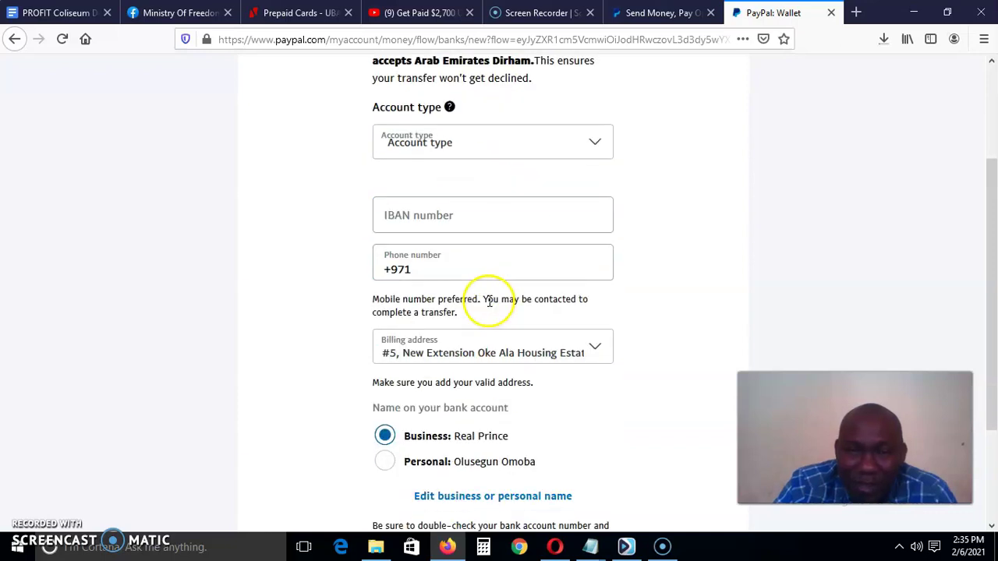
scroll(496, 333, down, 2)
scroll(496, 332, up, 3)
scroll(483, 337, down, 3)
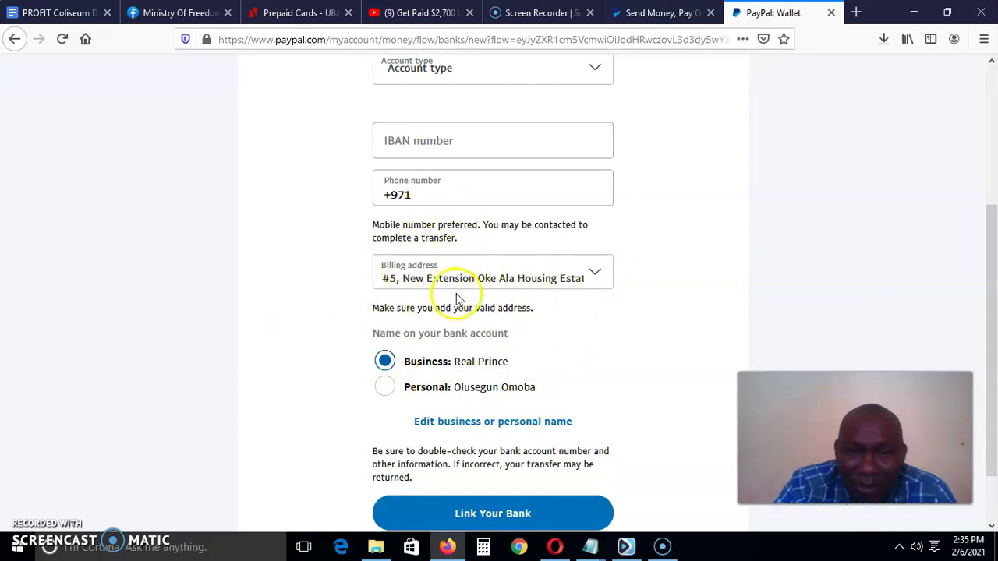
scroll(458, 298, down, 2)
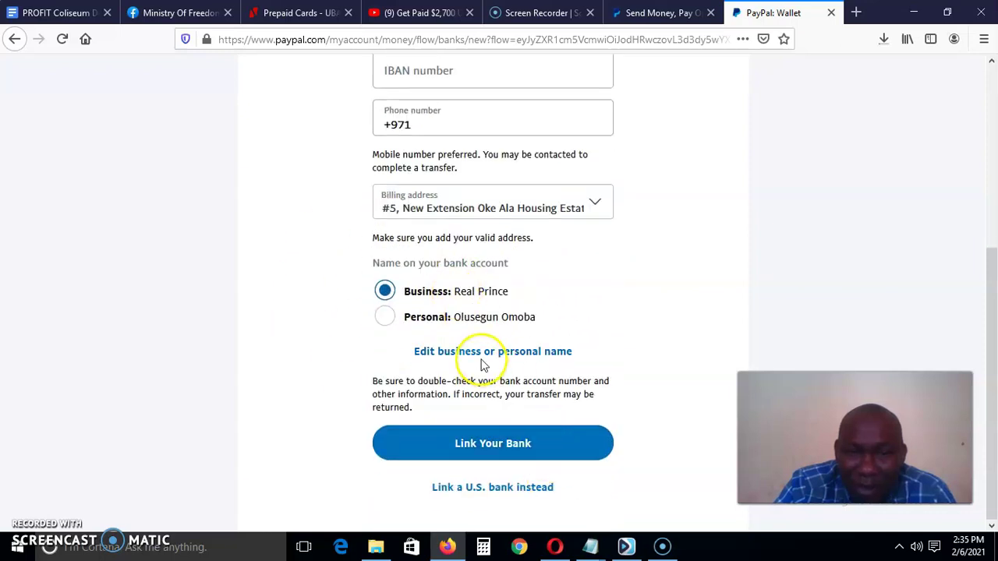
scroll(481, 363, up, 4)
scroll(481, 364, up, 1)
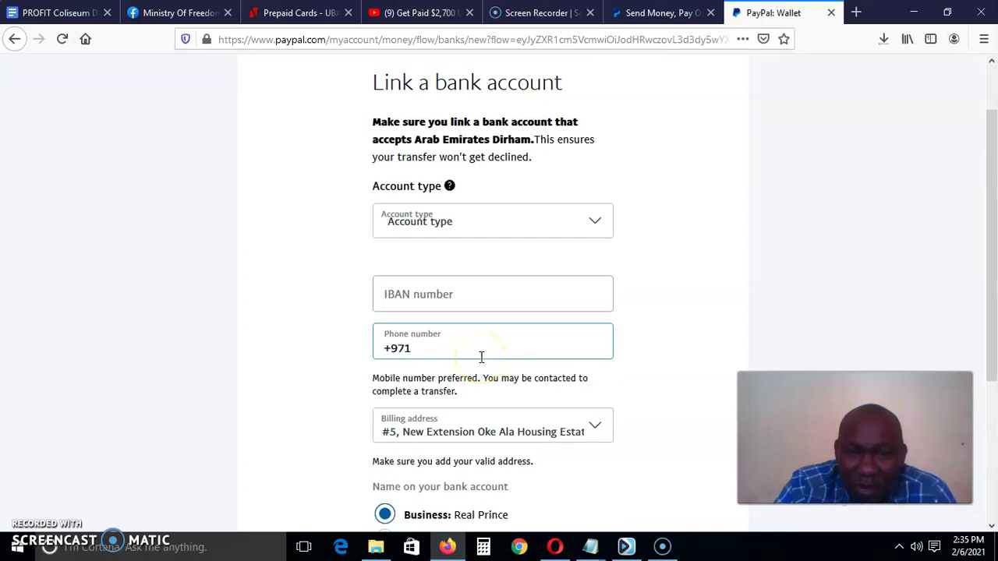
scroll(481, 357, up, 1)
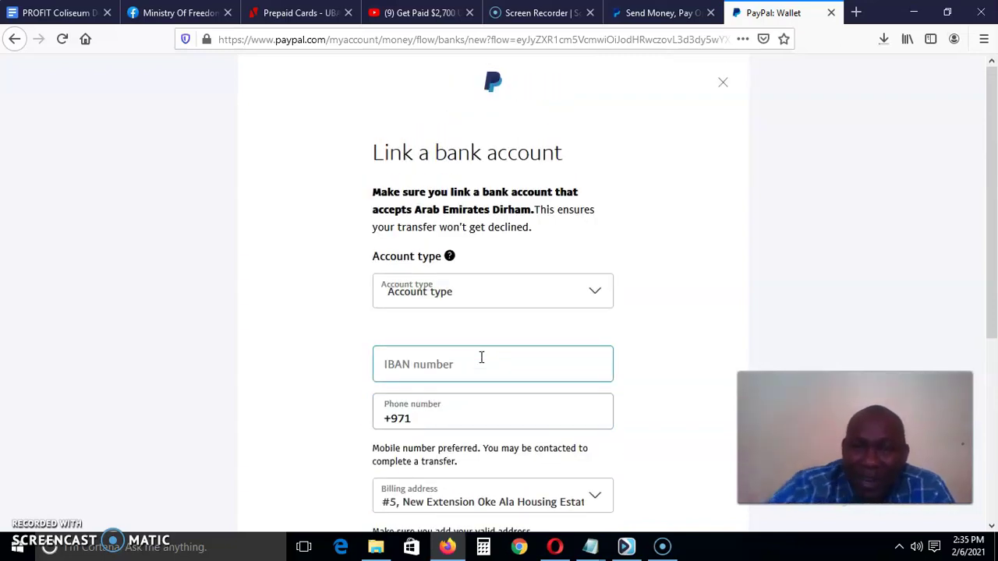
scroll(425, 312, down, 3)
scroll(427, 314, down, 1)
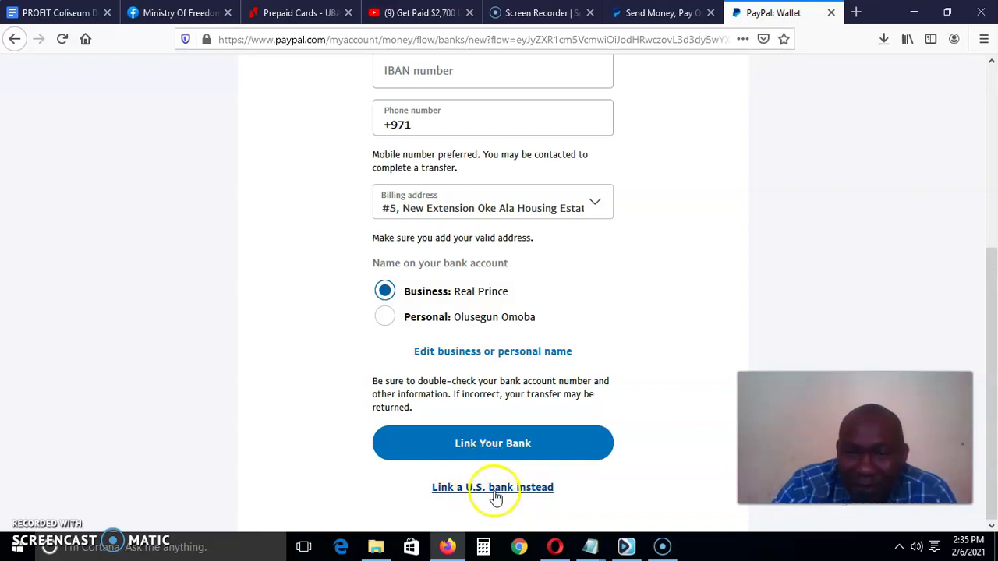
scroll(497, 494, up, 1)
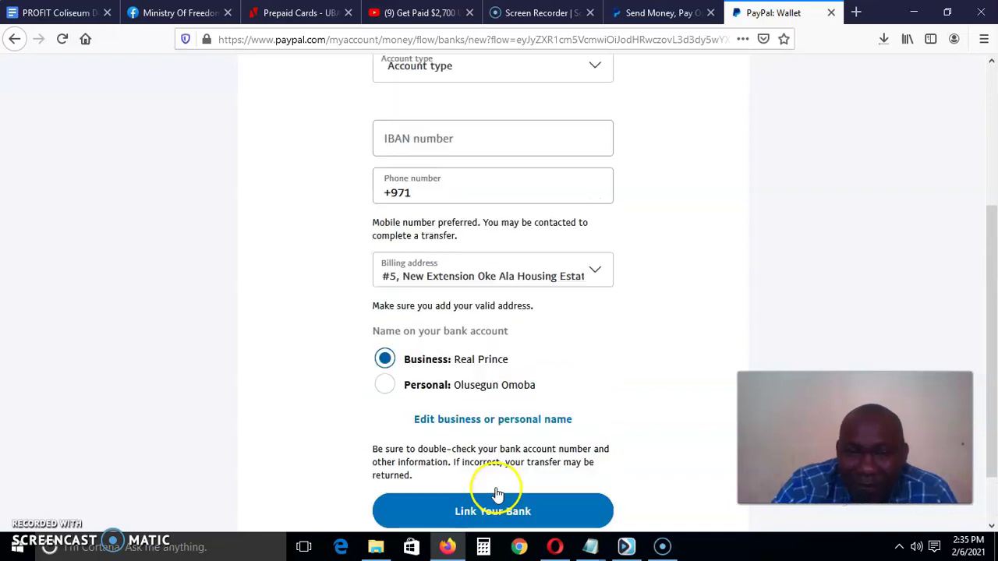
scroll(495, 498, down, 1)
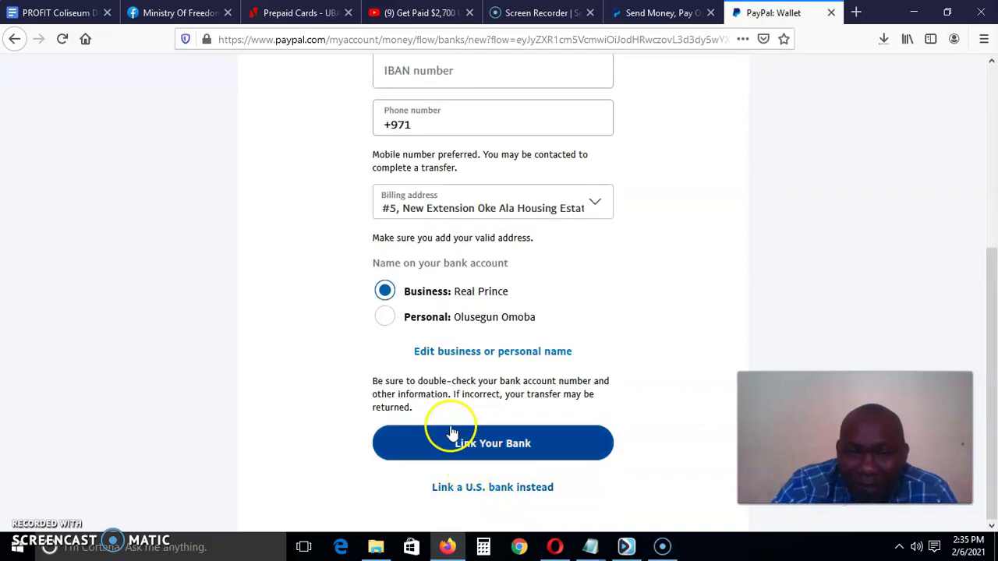
click(463, 446)
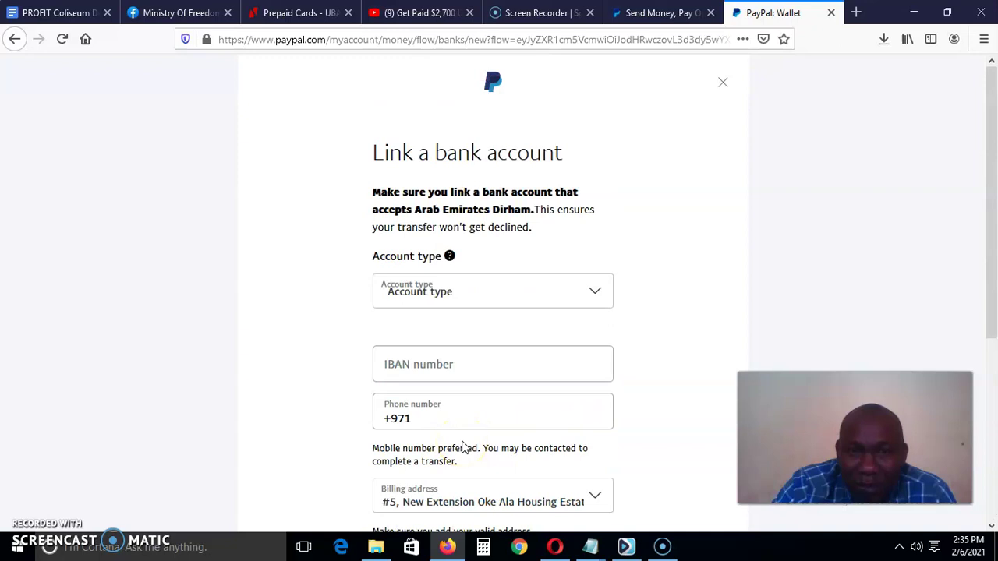
click(724, 83)
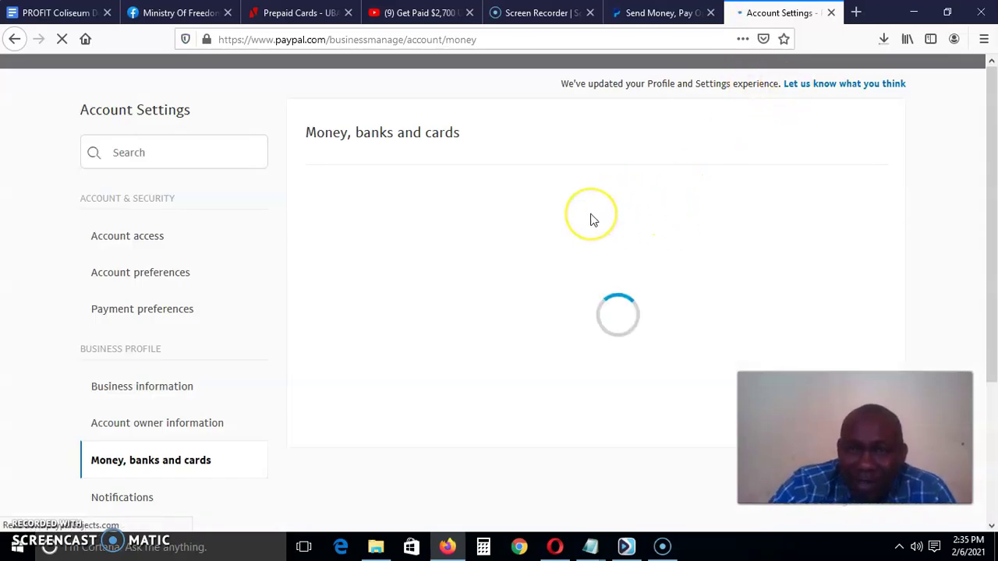
Check the banks and cards sections and open the form for linking a new card
scroll(592, 221, down, 1)
scroll(593, 220, up, 1)
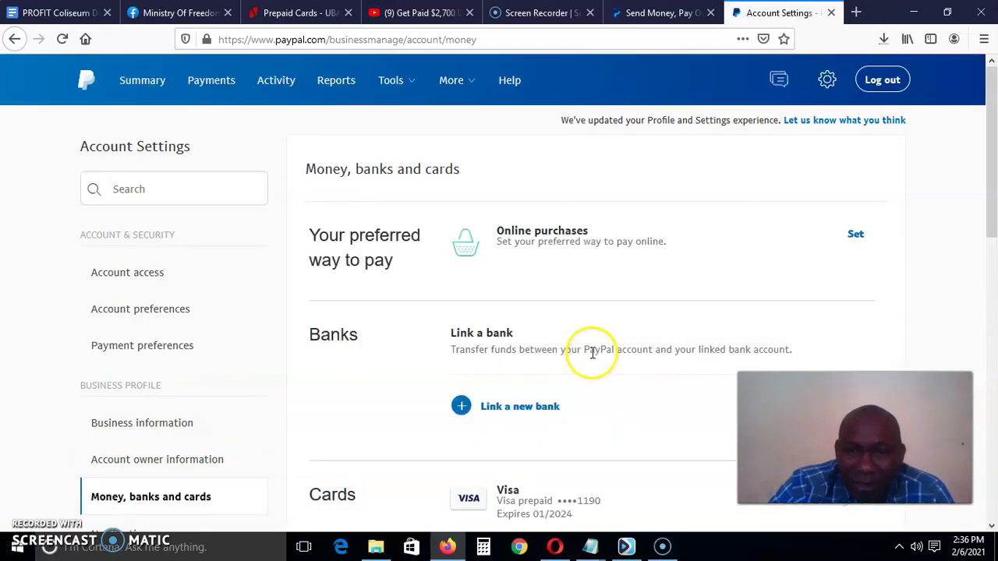
scroll(592, 353, down, 2)
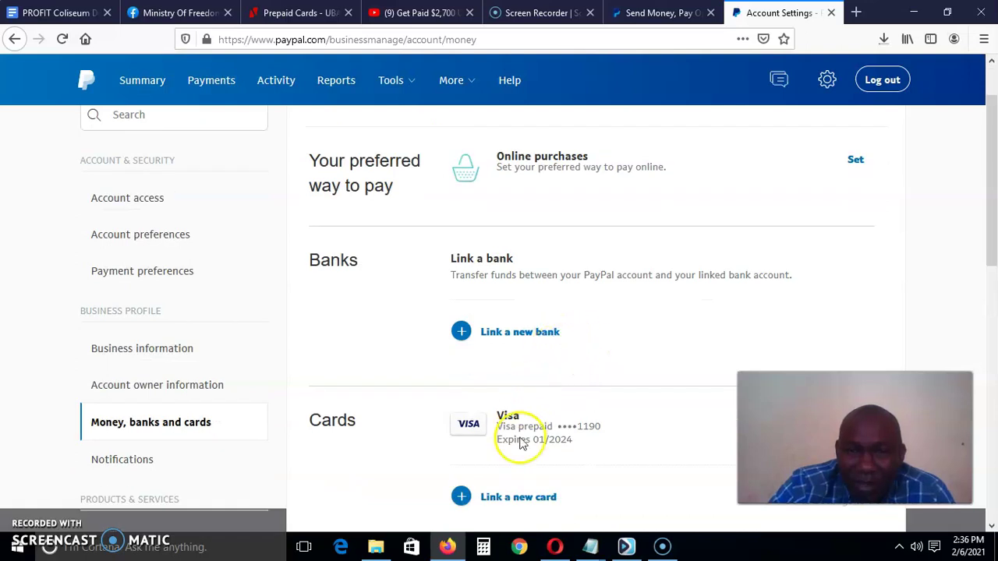
scroll(530, 452, down, 2)
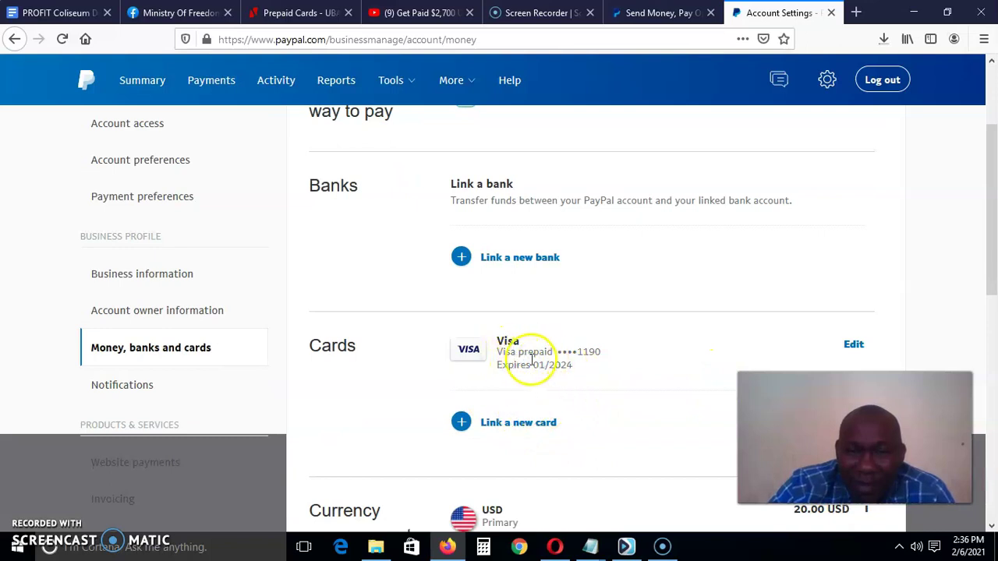
click(526, 427)
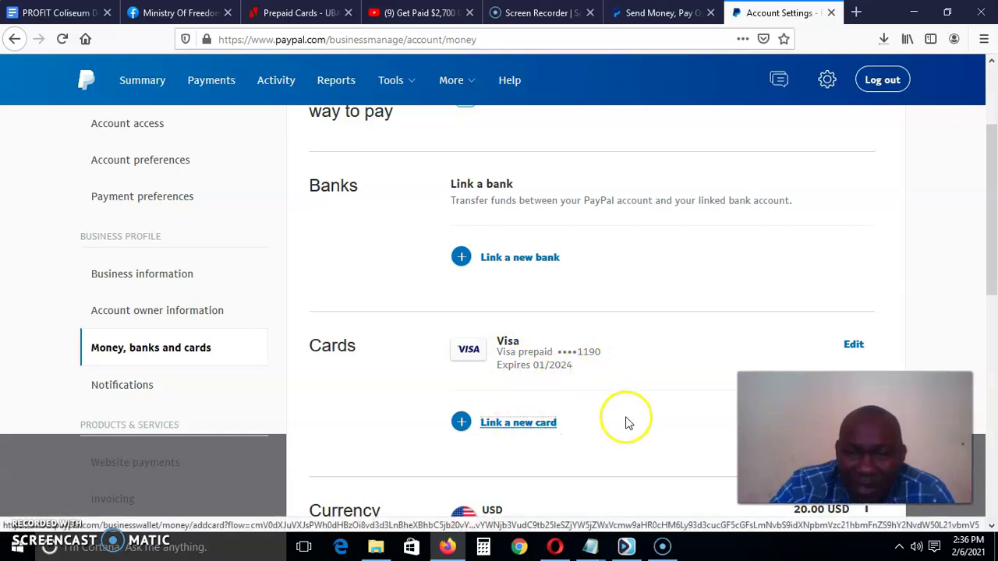
scroll(645, 418, down, 2)
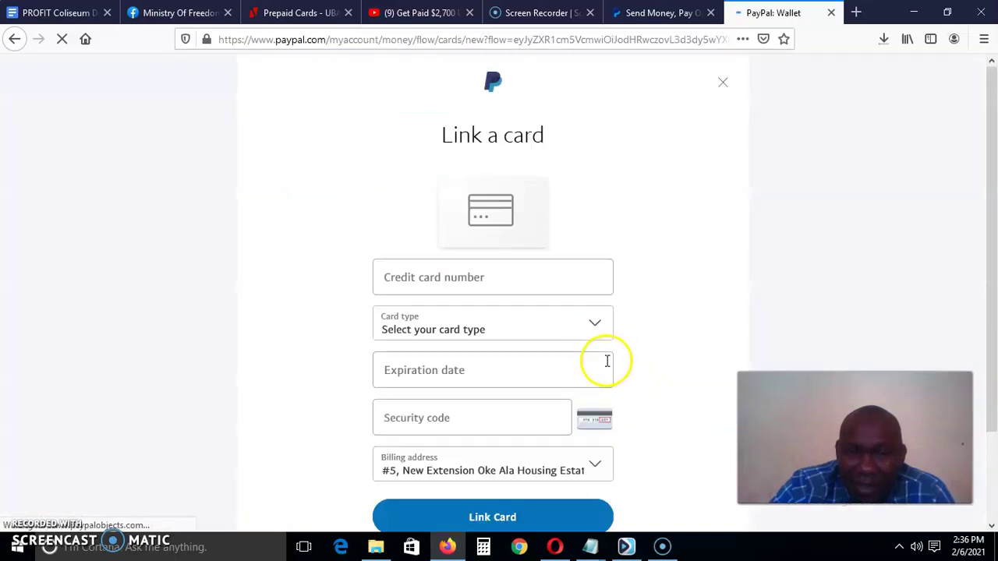
Examine the card form's required fields and available card types, and close it without entering any details
click(606, 362)
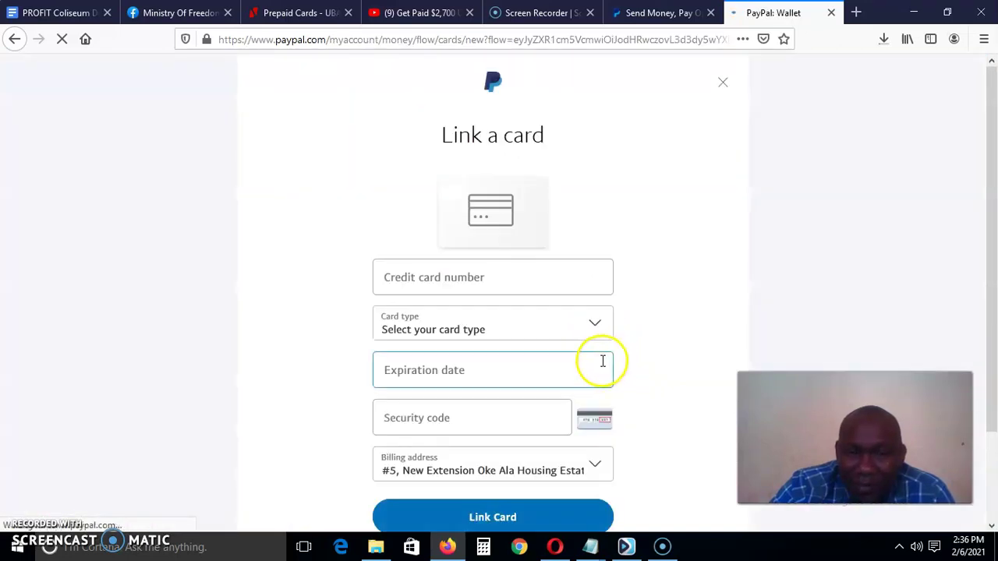
click(433, 278)
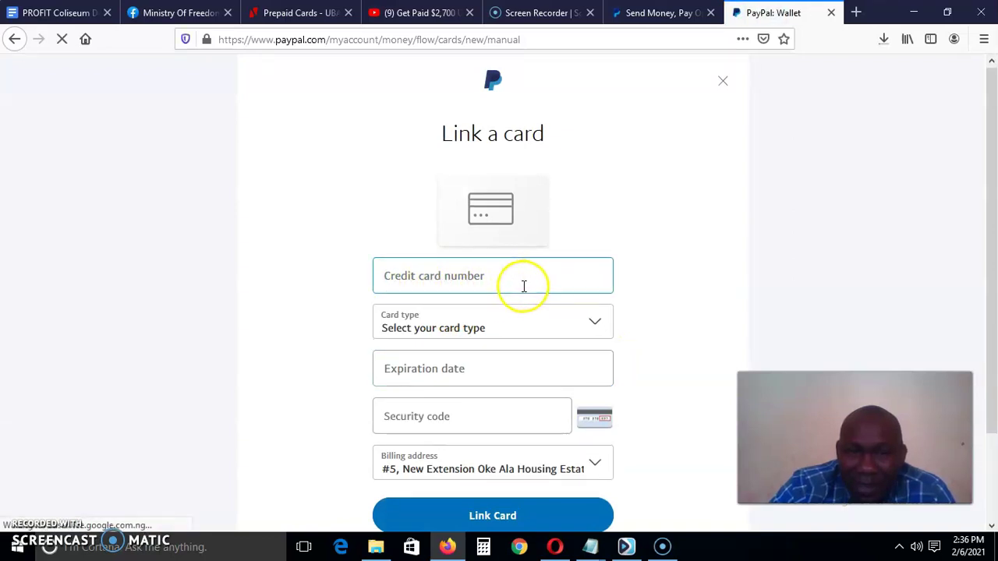
scroll(553, 269, down, 2)
click(596, 254)
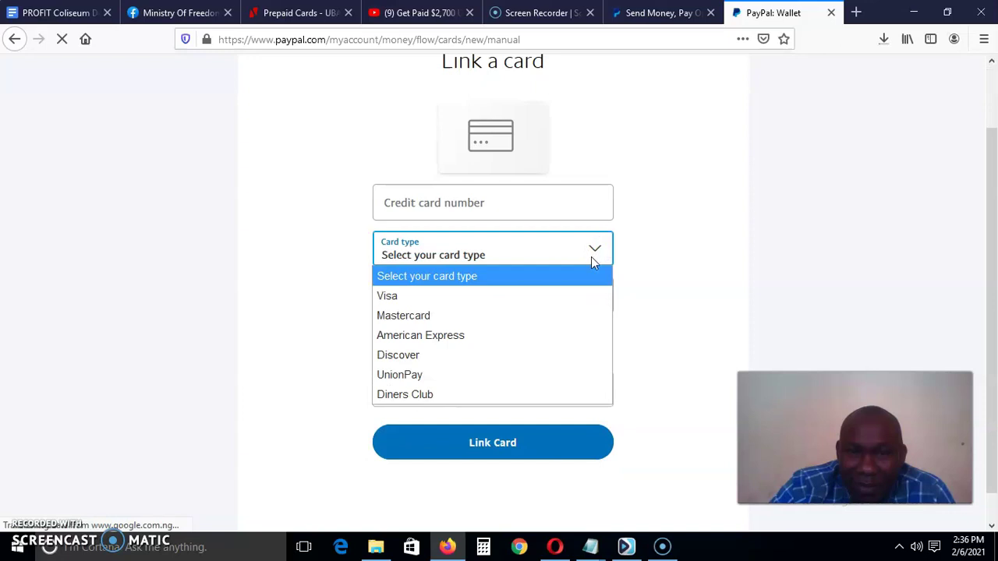
click(678, 269)
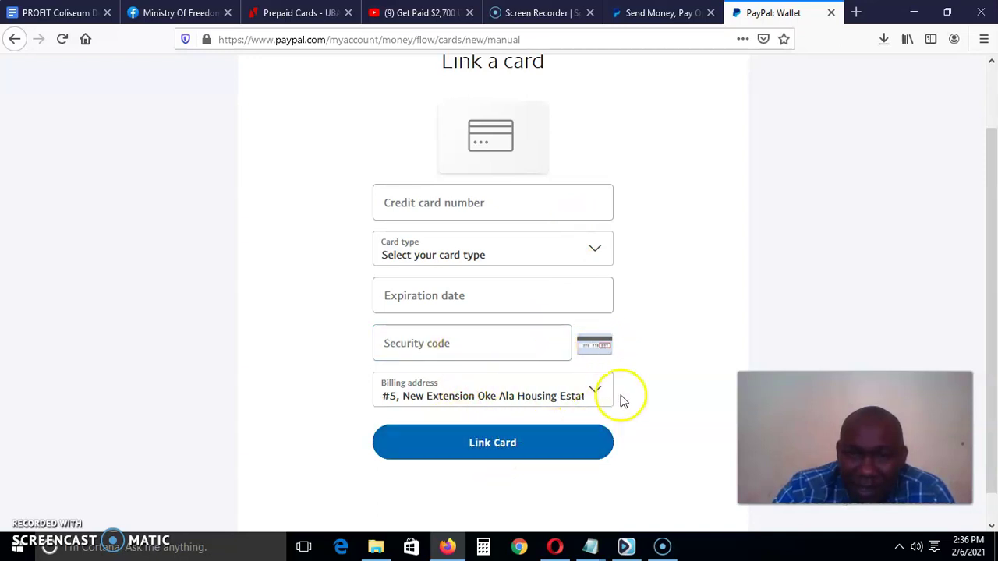
scroll(677, 363, down, 1)
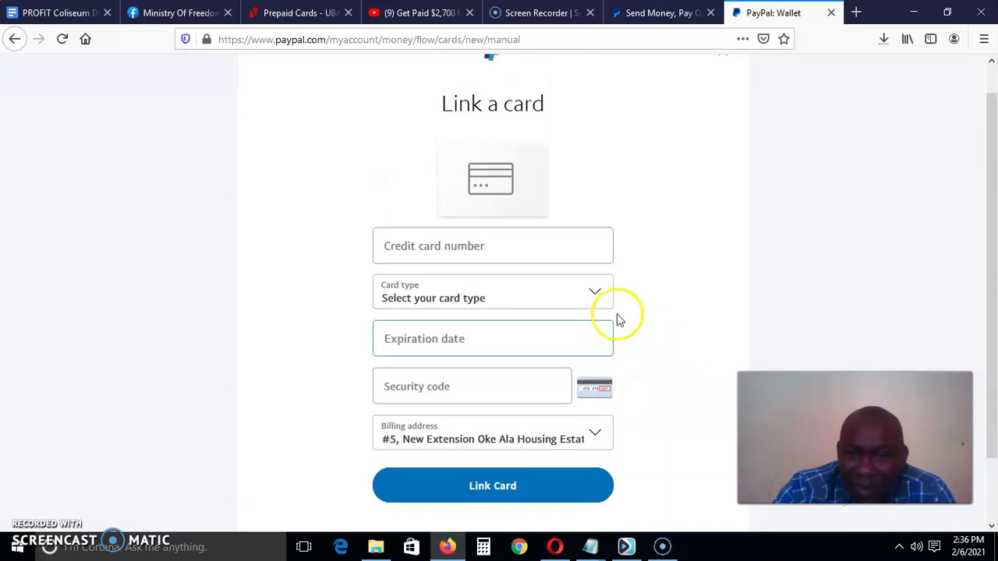
scroll(616, 305, up, 1)
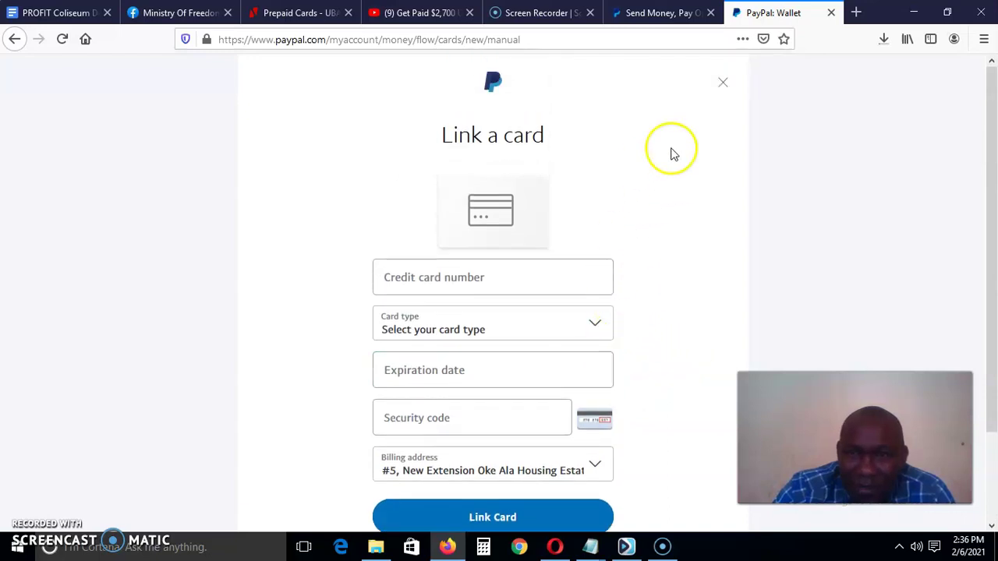
click(723, 82)
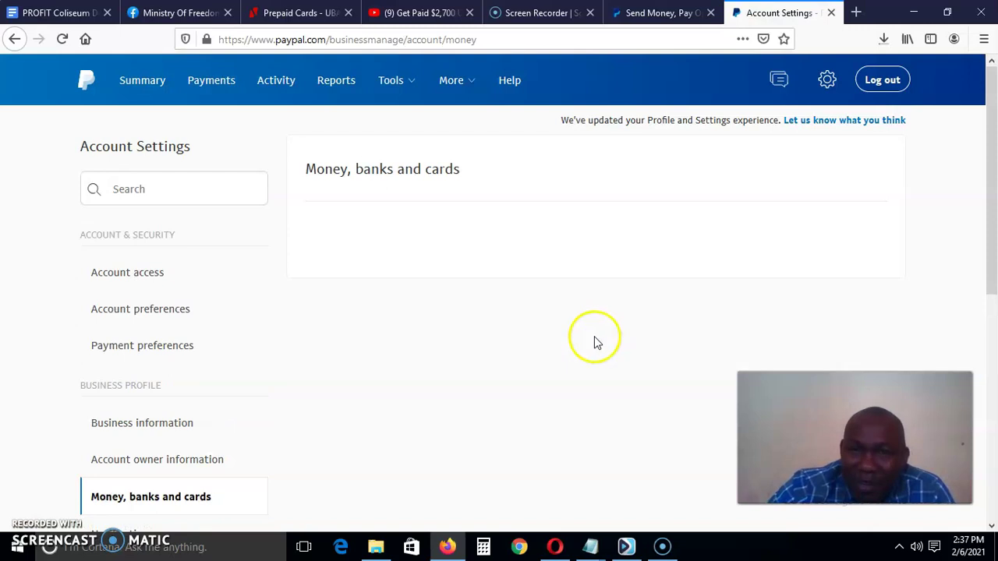
Look over the linked cards and currency management sections of the money settings
scroll(593, 336, down, 2)
scroll(593, 336, up, 1)
scroll(595, 342, down, 4)
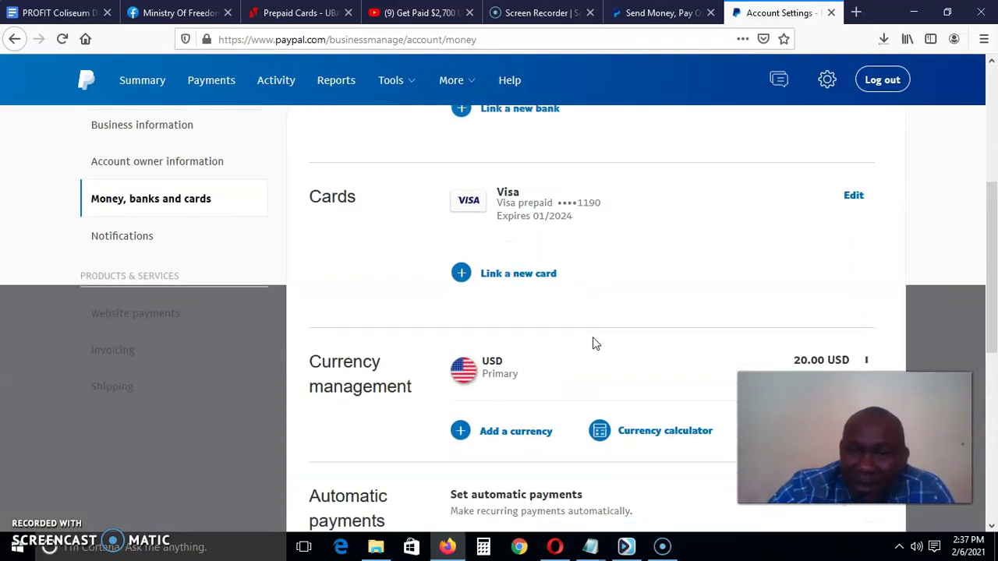
Review the money settings from the preferred way to pay and the bank and card linking options down to currency management and automatic payments
scroll(592, 340, up, 1)
click(544, 337)
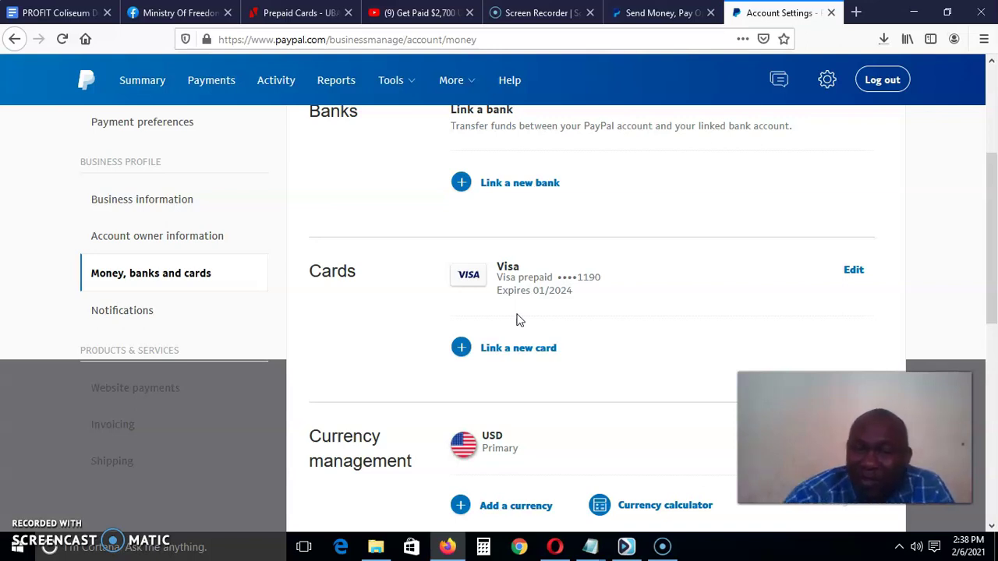
scroll(522, 319, up, 3)
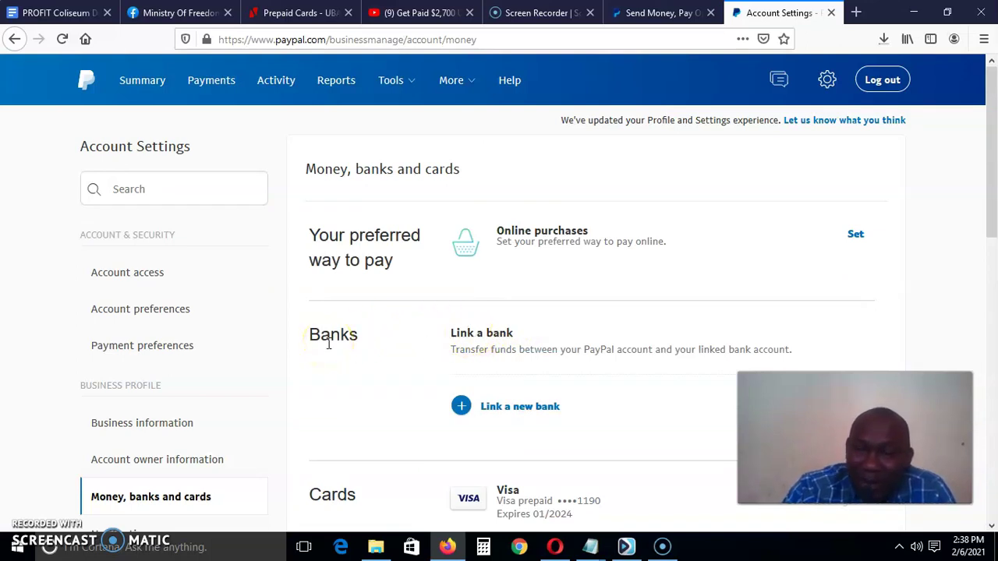
scroll(329, 343, down, 2)
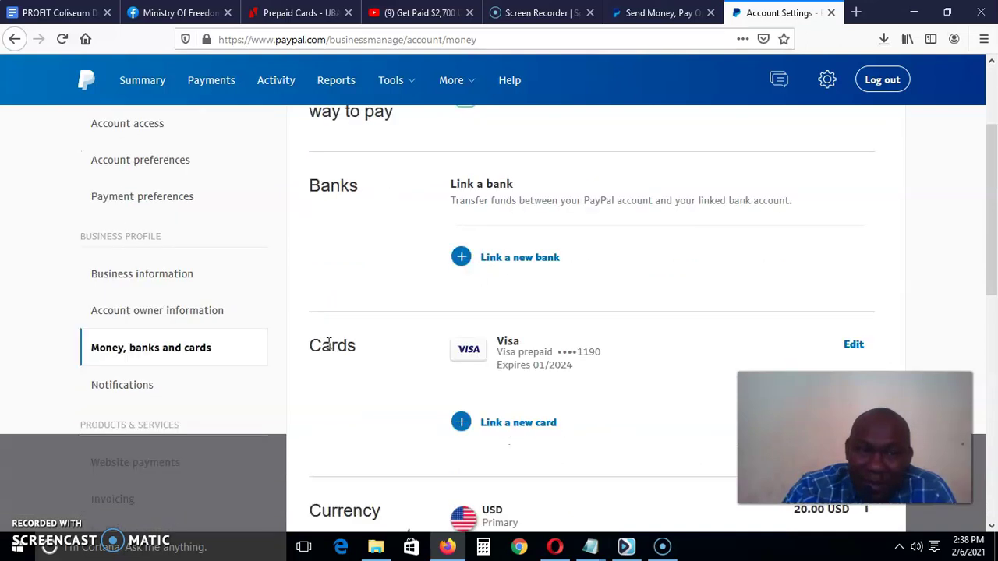
scroll(328, 343, up, 1)
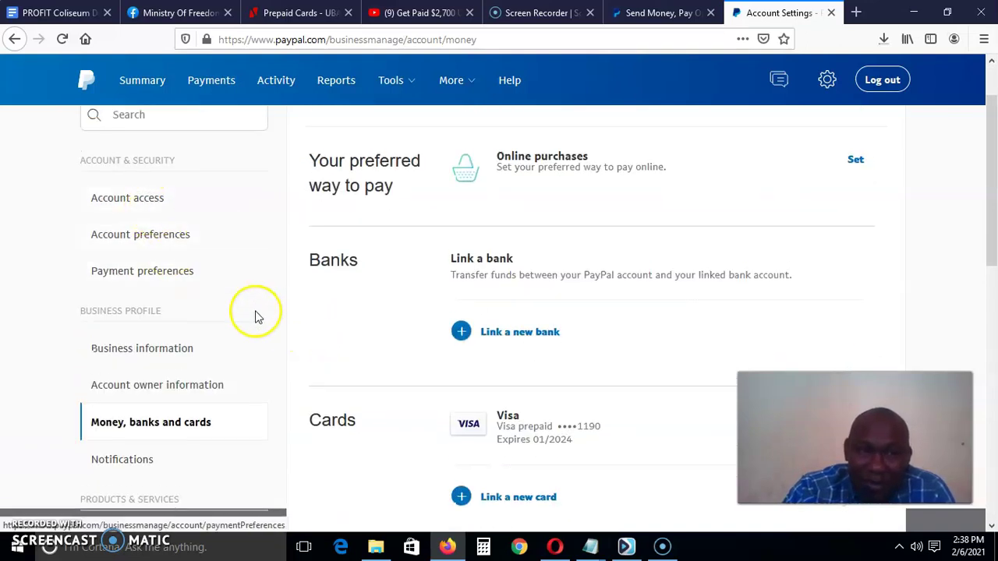
scroll(318, 316, down, 2)
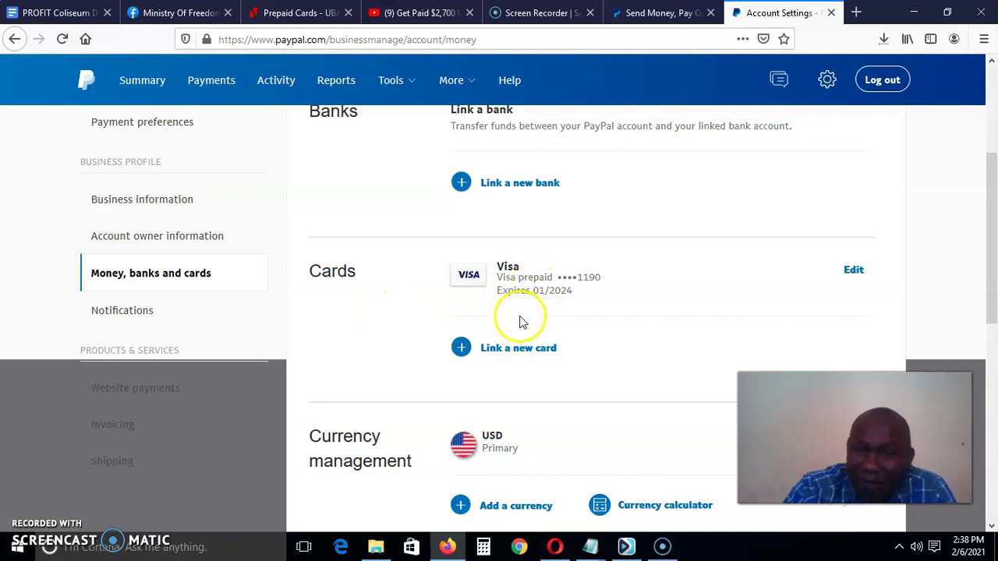
scroll(523, 322, down, 2)
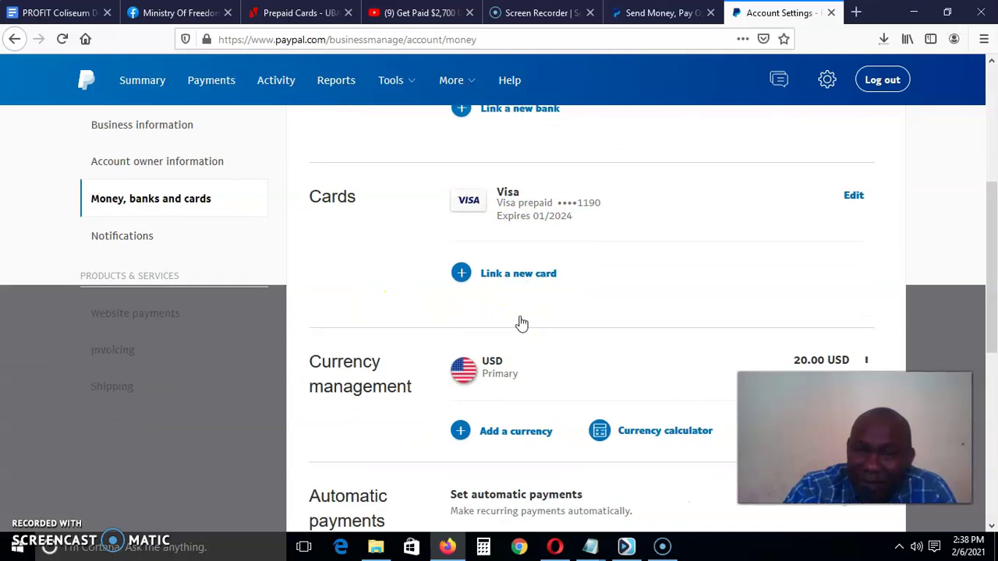
scroll(522, 322, down, 2)
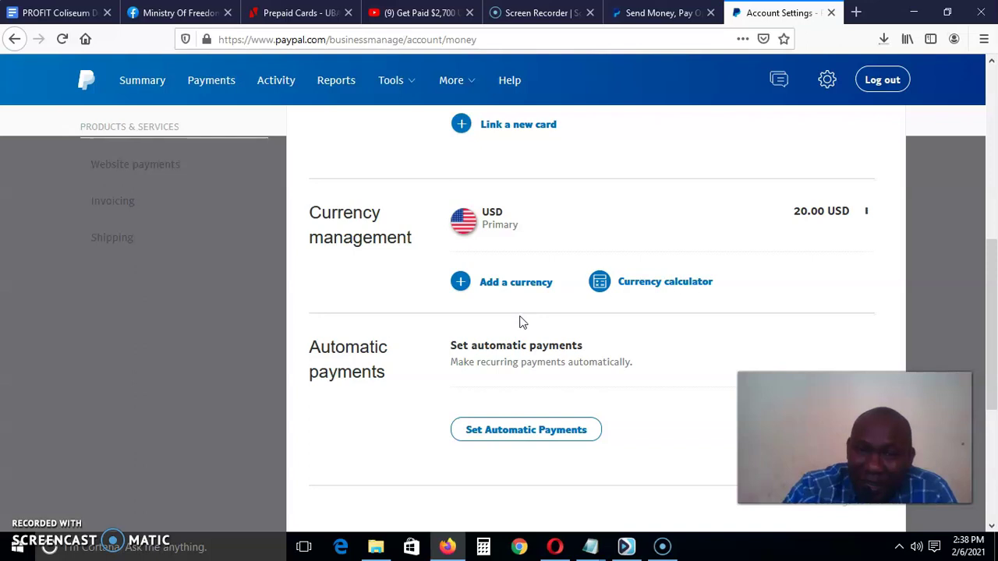
scroll(522, 322, up, 4)
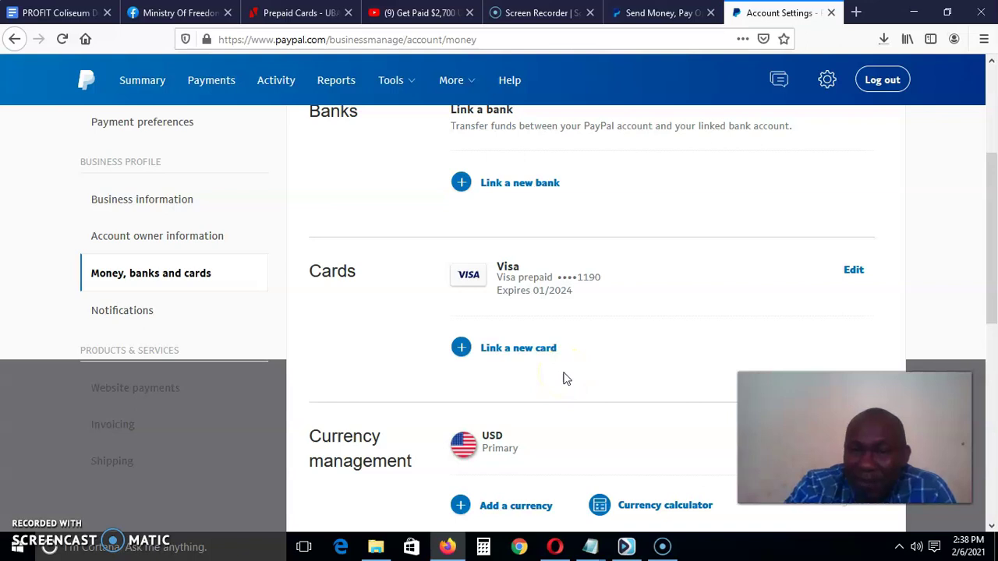
scroll(567, 379, up, 2)
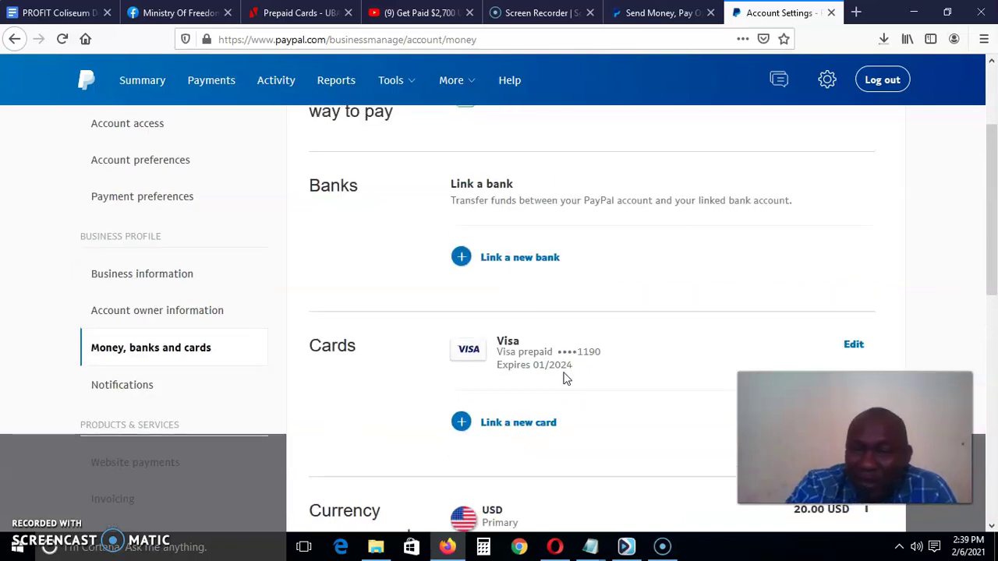
scroll(566, 379, down, 4)
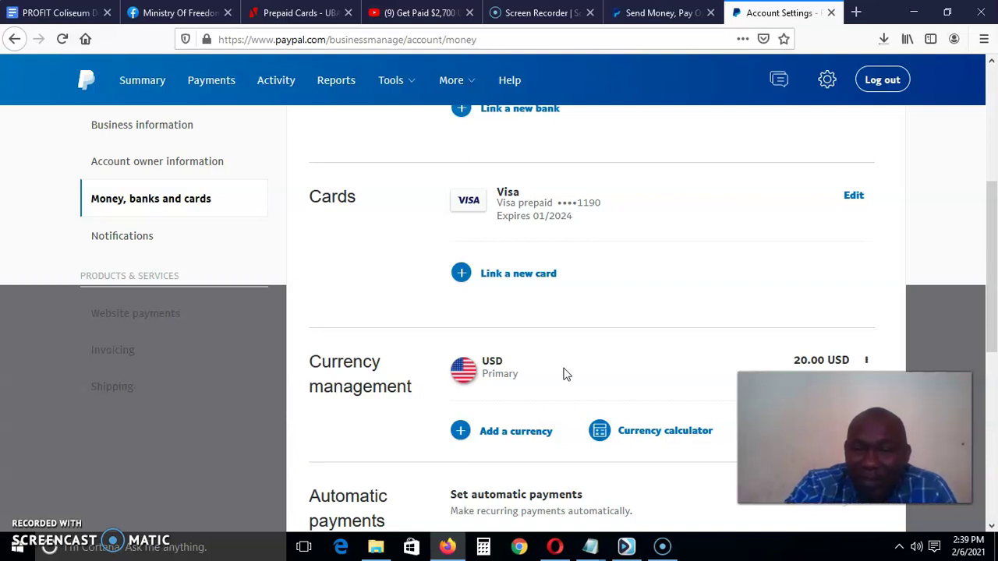
scroll(565, 375, down, 4)
click(607, 379)
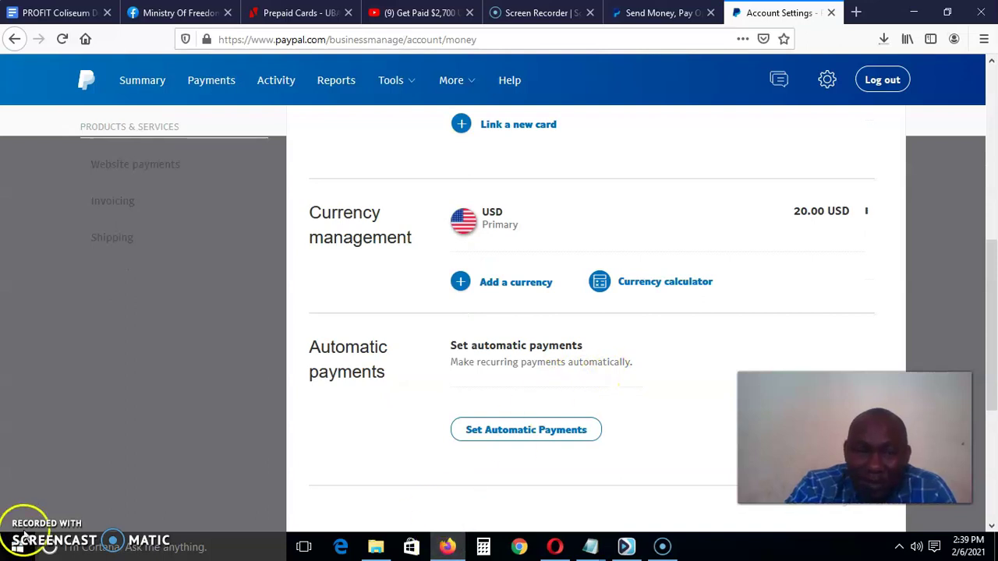